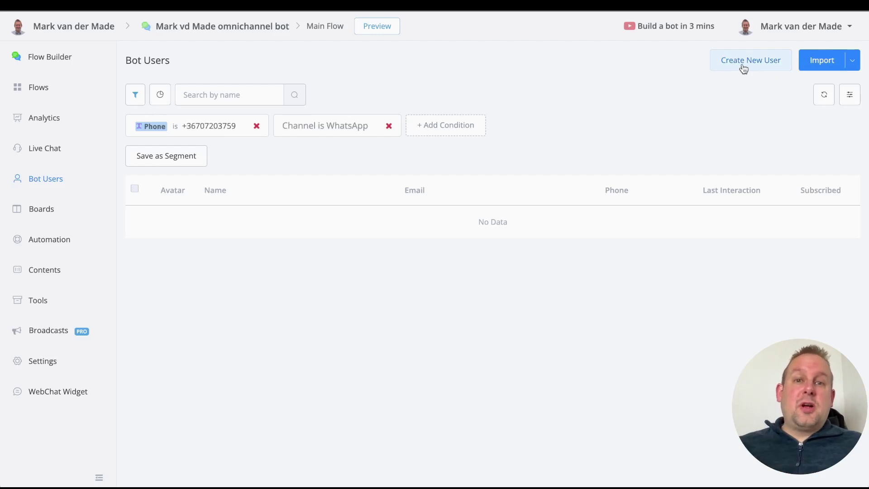
# Start importing UChat bot users from a CSV file.
pyautogui.click(813, 69)
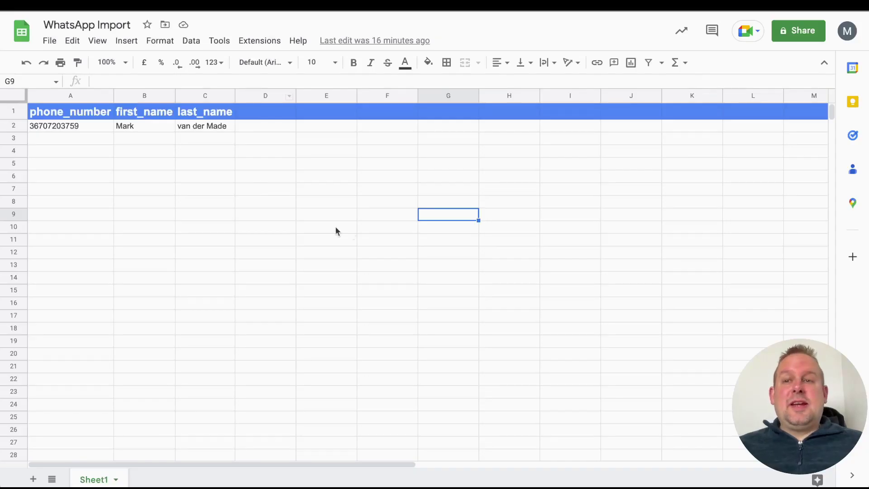
pyautogui.click(349, 230)
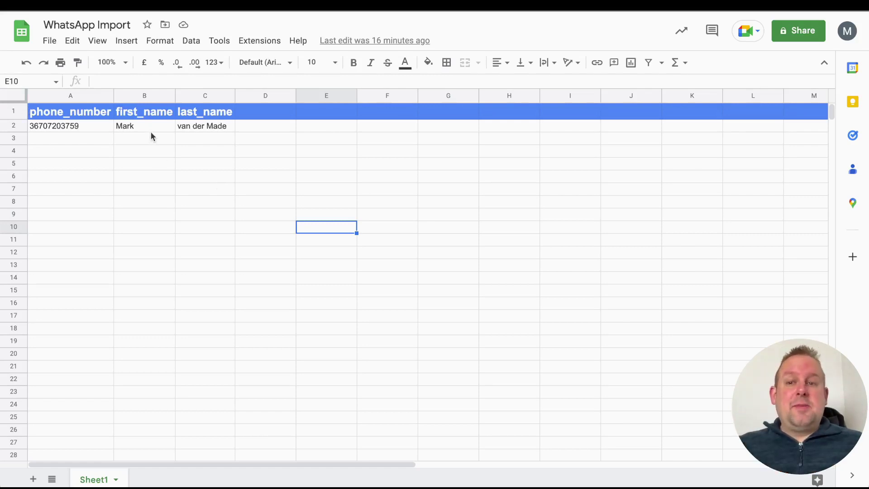
pyautogui.click(256, 176)
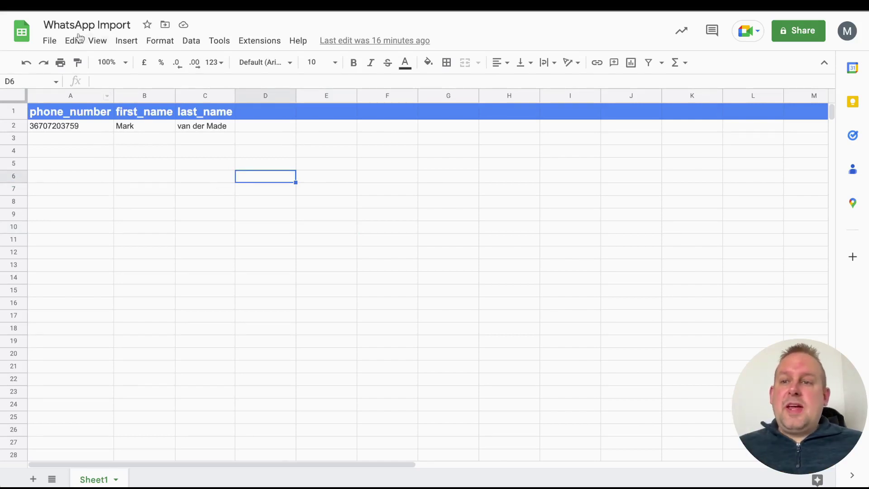
# Download the WhatsApp Import sheet as a CSV and return to UChat's import page.
pyautogui.click(53, 42)
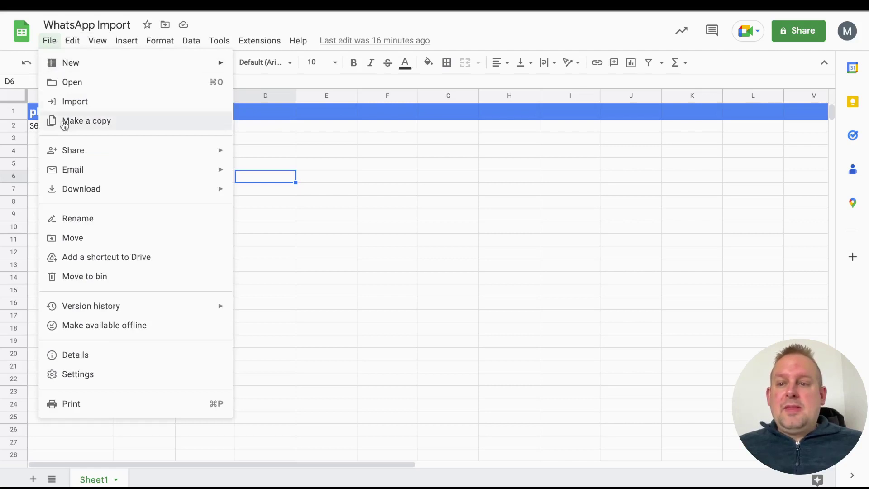
pyautogui.moveTo(142, 193)
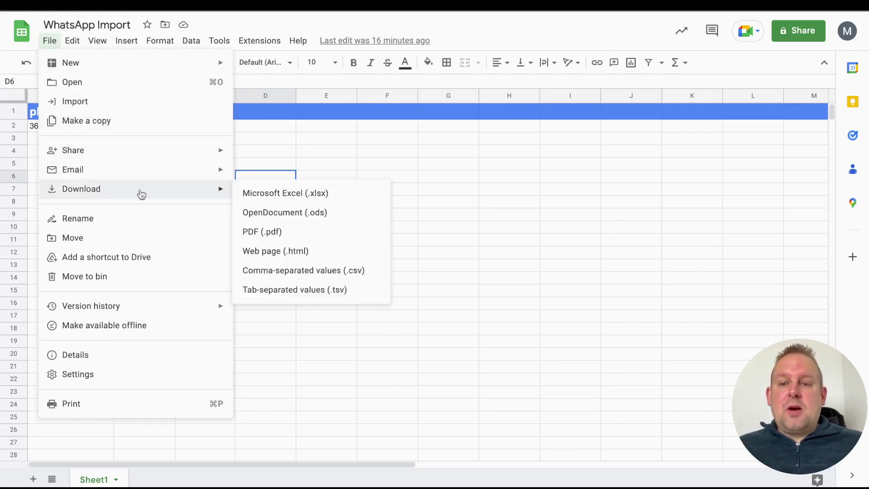
pyautogui.click(292, 273)
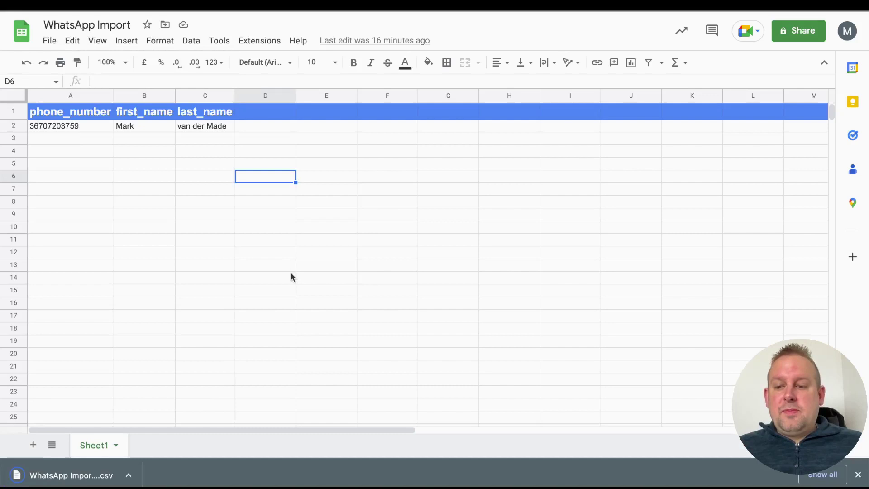
pyautogui.hotkey('ctrl', 'Tab')
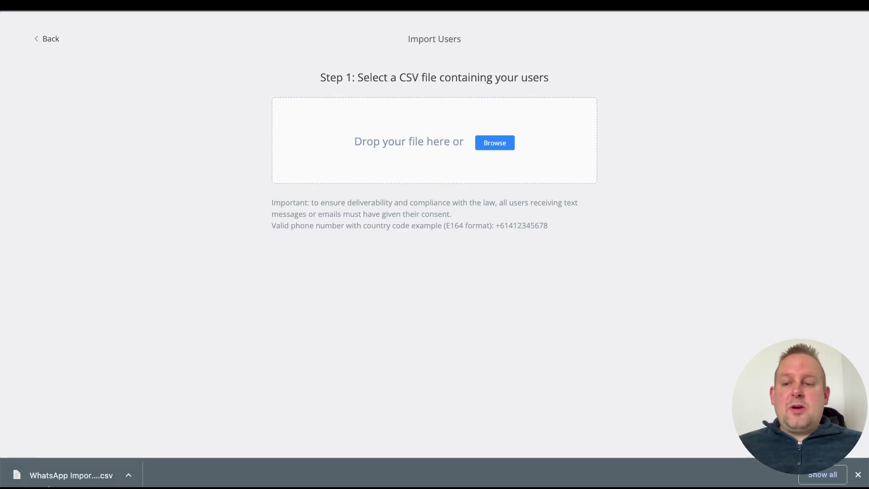
# Load the downloaded CSV and map phone_number, first_name, last_name to Phone, First Name, Last Name.
pyautogui.moveTo(57, 482); pyautogui.dragTo(389, 142)
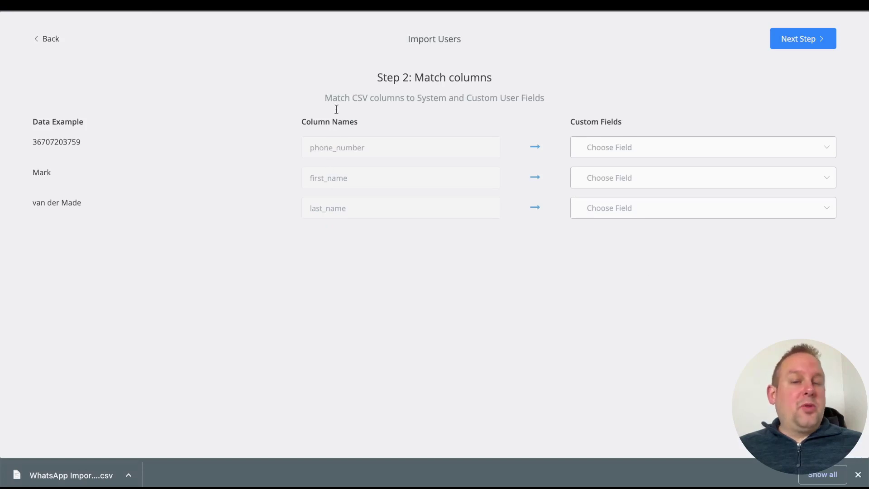
pyautogui.moveTo(353, 180)
pyautogui.mouseDown()
pyautogui.moveTo(358, 186)
pyautogui.moveTo(380, 112)
pyautogui.moveTo(366, 132)
pyautogui.moveTo(366, 187)
pyautogui.mouseUp()
pyautogui.click(604, 147)
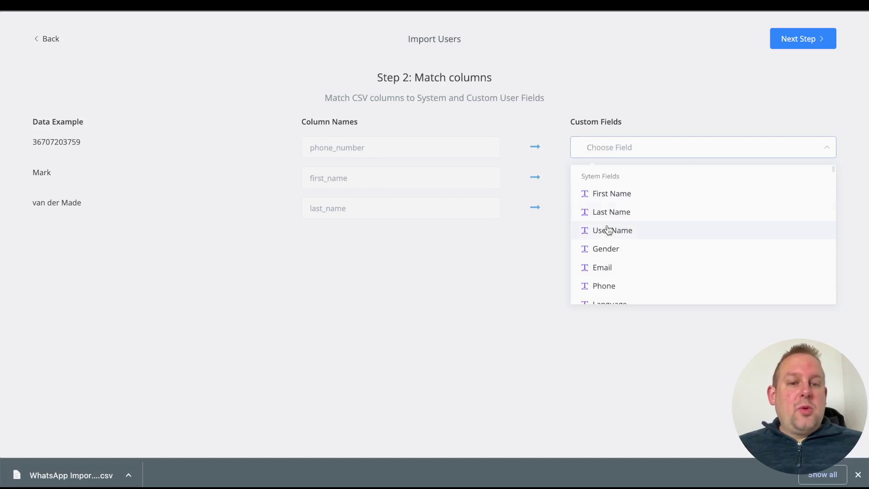
pyautogui.scroll(-1, 613, 281)
pyautogui.click(614, 269)
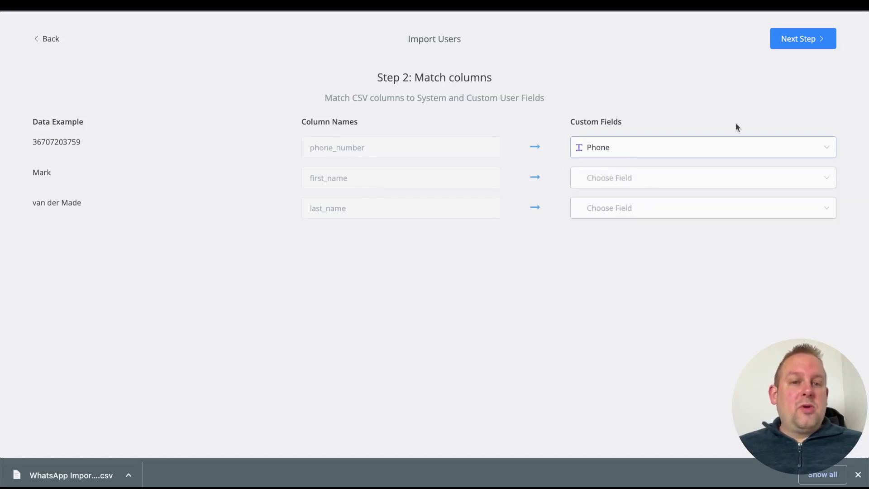
pyautogui.click(641, 185)
pyautogui.click(624, 225)
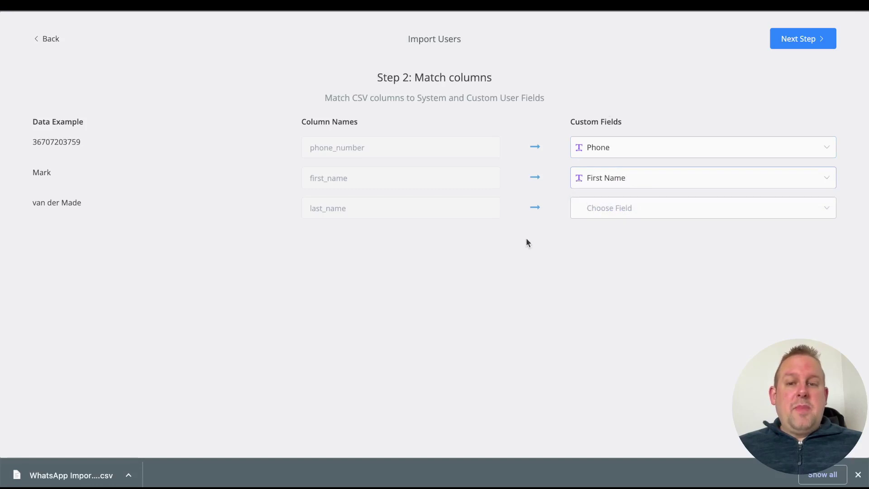
pyautogui.click(614, 213)
pyautogui.click(604, 273)
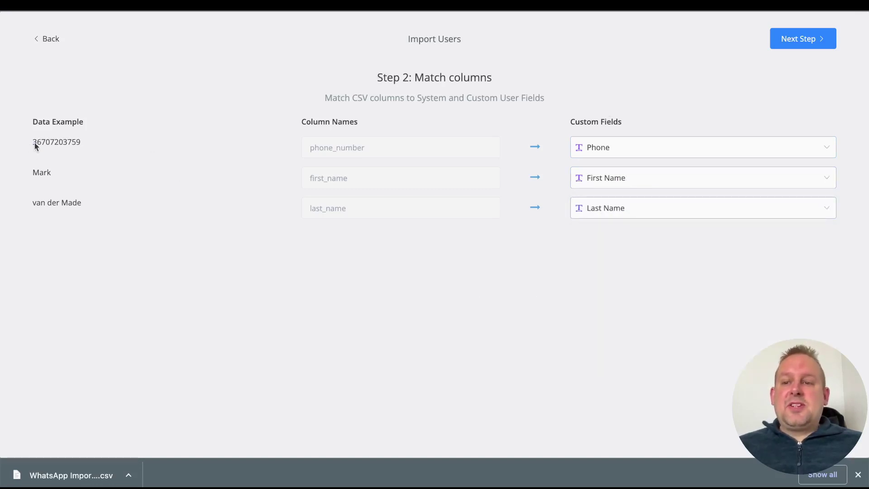
# Review the sample phone, first and last name values, then continue to the final import step.
pyautogui.moveTo(35, 146); pyautogui.dragTo(120, 148)
pyautogui.doubleClick(42, 174)
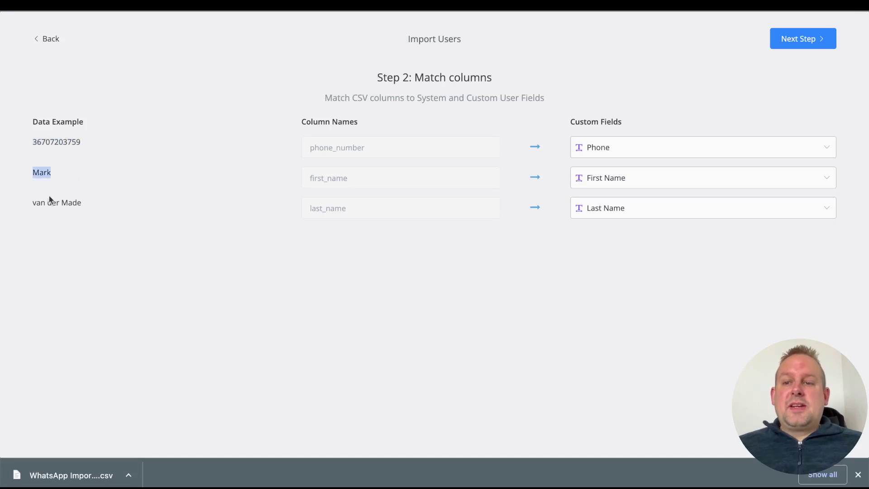
pyautogui.moveTo(18, 201); pyautogui.dragTo(112, 203)
pyautogui.click(124, 240)
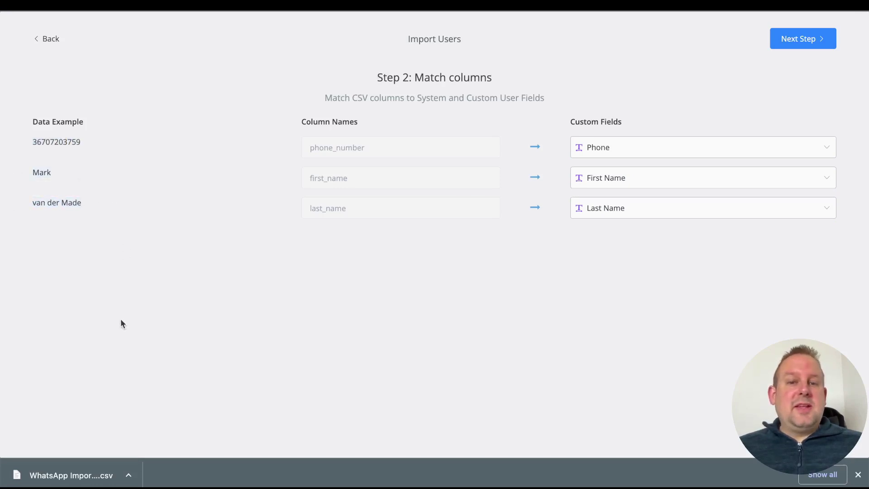
pyautogui.click(781, 42)
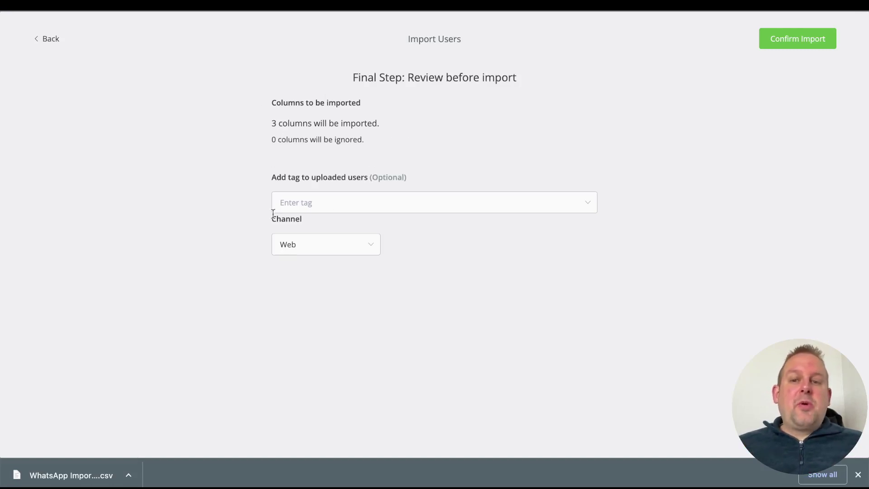
# Tag uploaded users 'WhatsApp Import' and set their channel to WhatsApp.
pyautogui.click(355, 198)
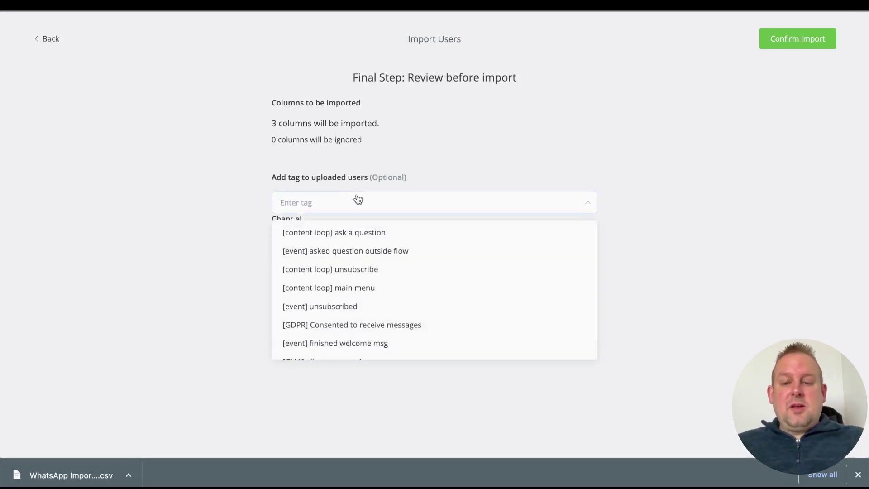
pyautogui.write('wha')
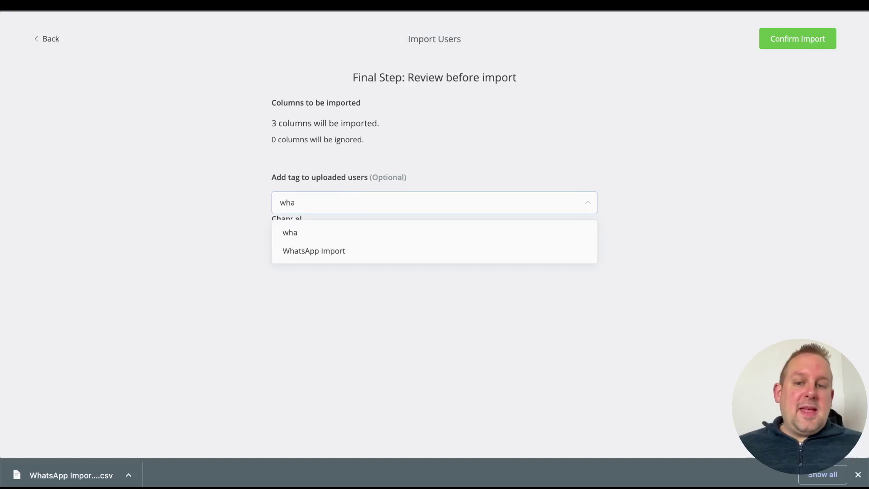
pyautogui.click(355, 256)
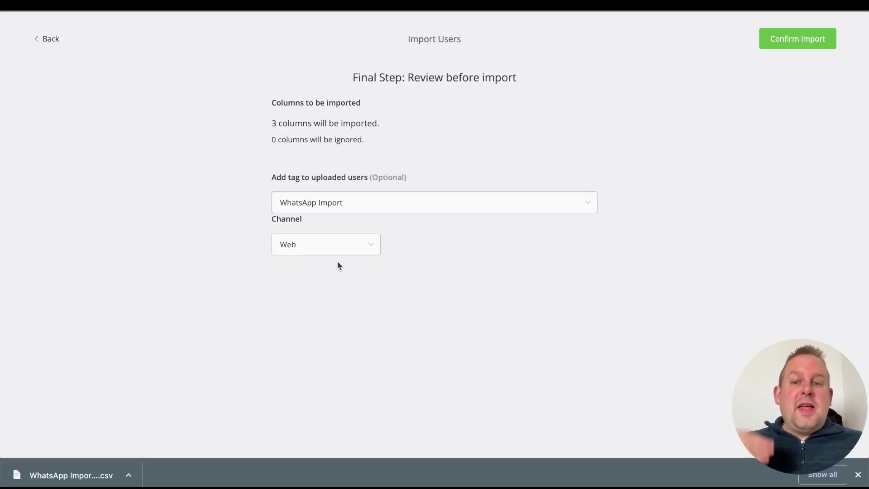
pyautogui.click(334, 250)
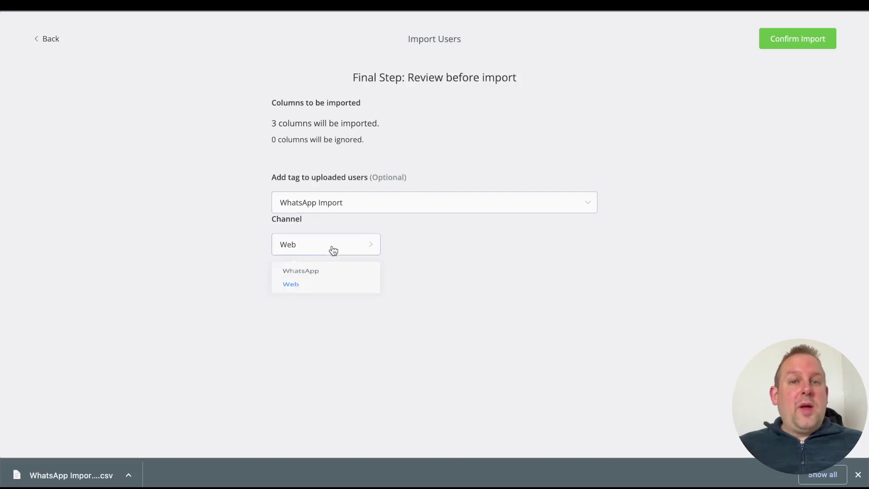
pyautogui.click(297, 281)
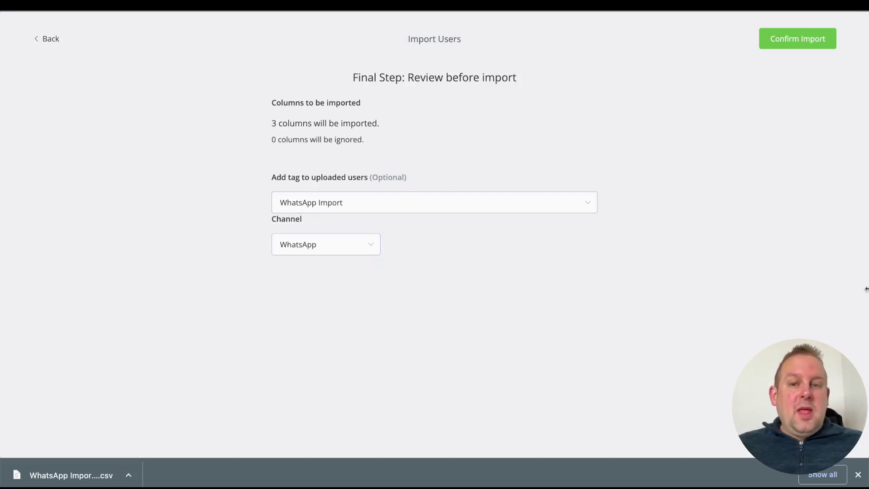
# Confirm and run the user import.
pyautogui.click(785, 51)
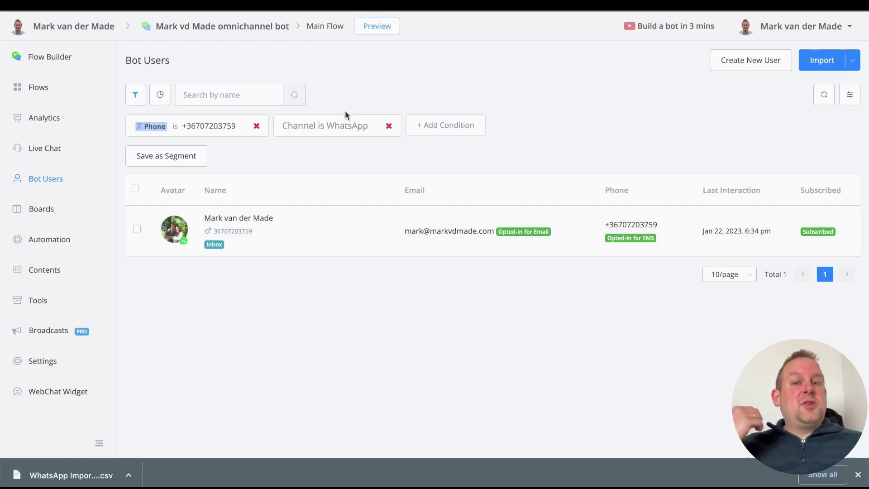
# Add a Tag condition for 'WhatsApp Import' to the bot user filter.
pyautogui.click(466, 126)
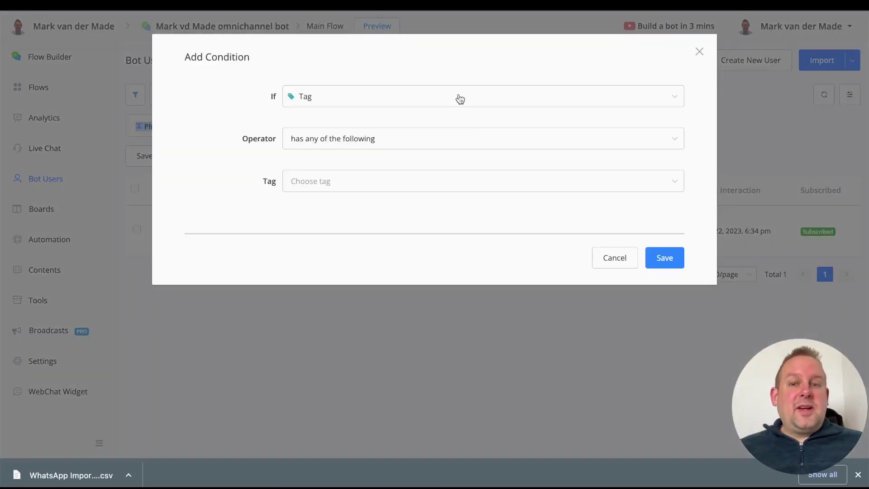
pyautogui.click(381, 181)
pyautogui.write('wha')
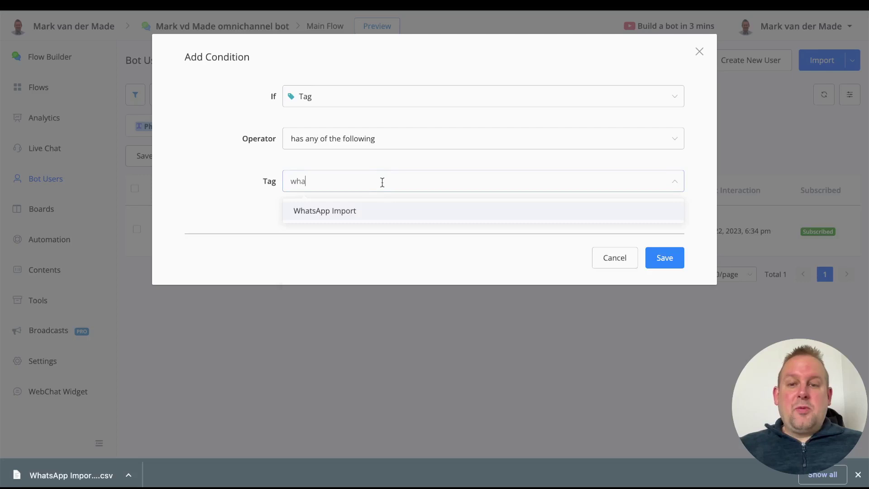
pyautogui.click(379, 212)
pyautogui.click(699, 209)
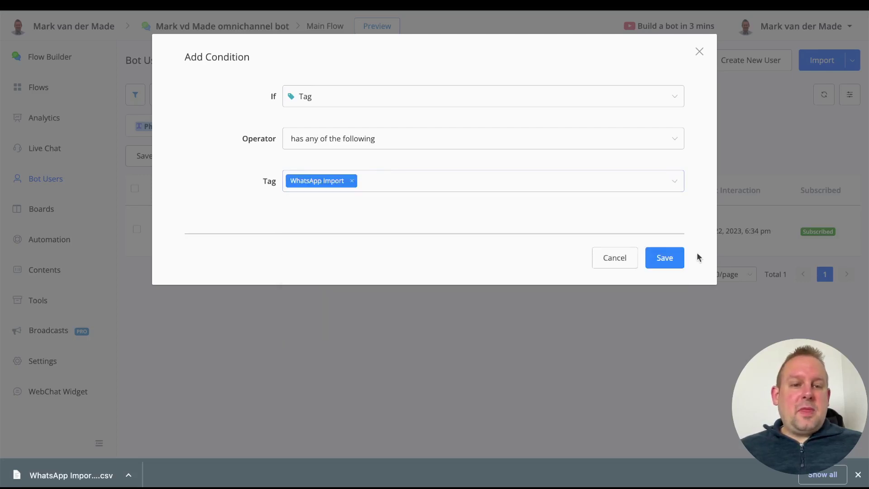
pyautogui.click(665, 257)
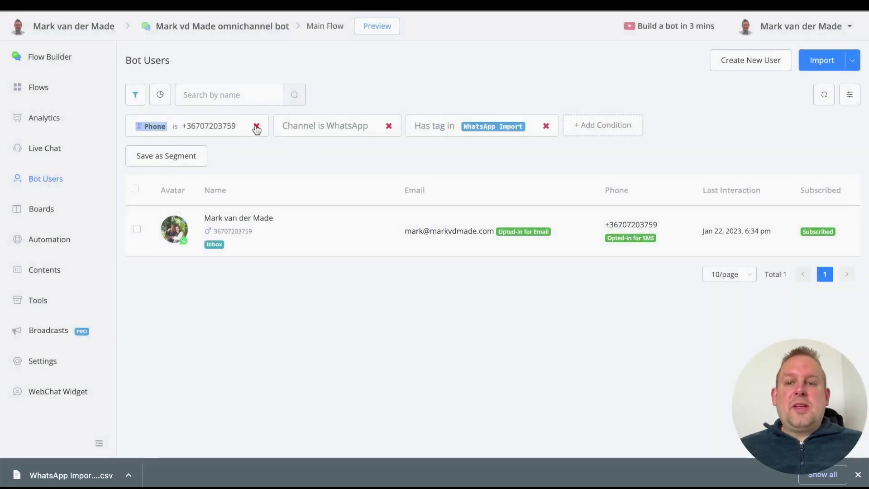
# Remove the phone number and WhatsApp channel conditions, then go to Broadcasts.
pyautogui.click(257, 127)
pyautogui.click(238, 127)
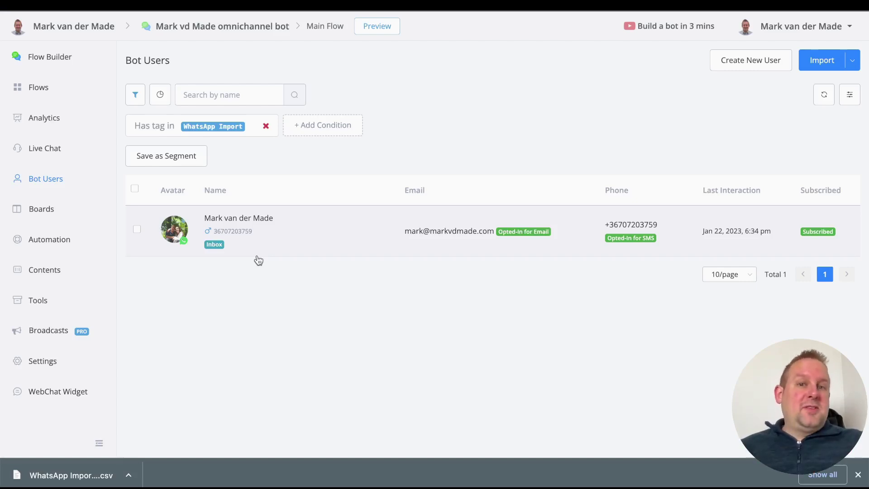
pyautogui.click(62, 331)
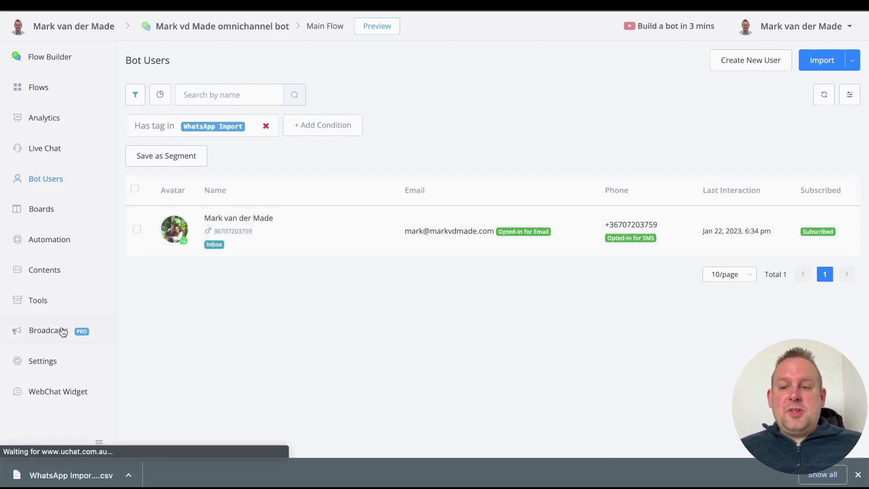
# Create a WHATSAPP_TEMPLATE broadcast named 'New WhatsApp user import -welcome' and begin a targeting condition.
pyautogui.click(858, 483)
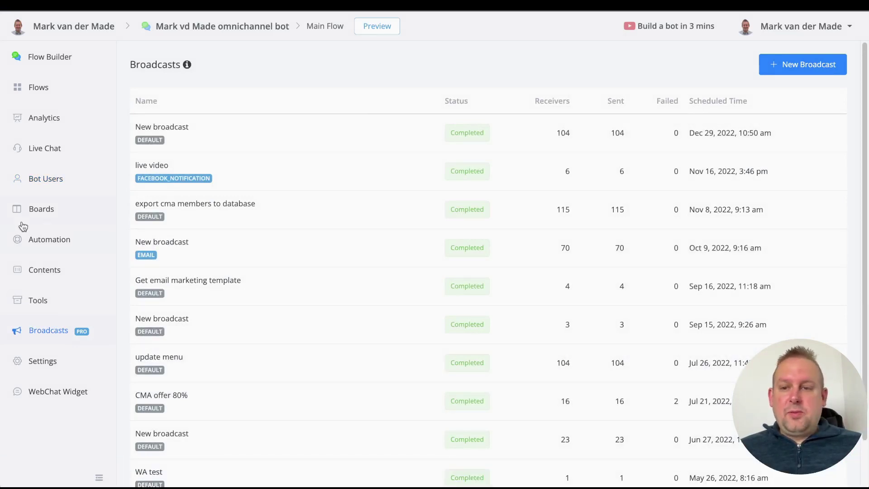
pyautogui.click(807, 72)
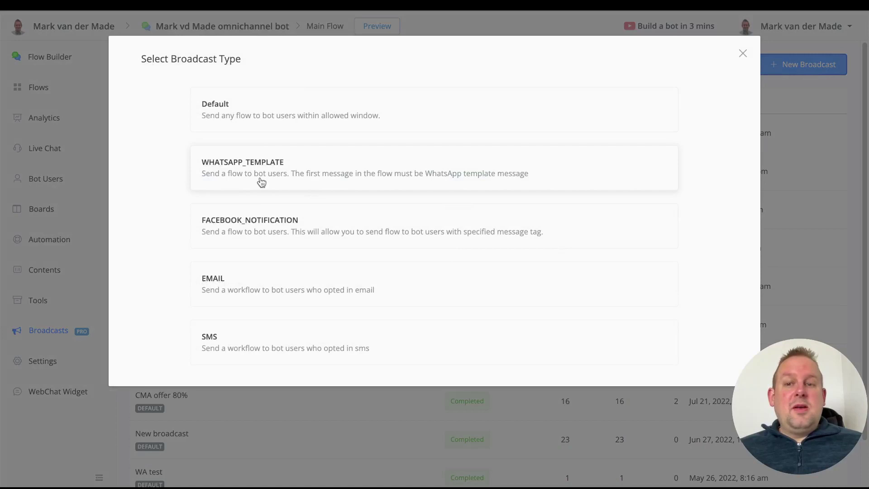
pyautogui.click(357, 180)
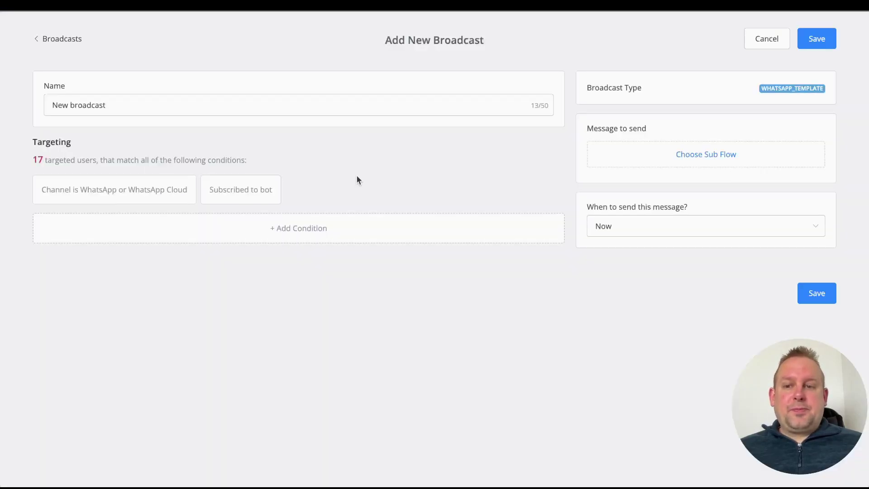
pyautogui.click(175, 111)
pyautogui.doubleClick(175, 111)
pyautogui.tripleClick(174, 111)
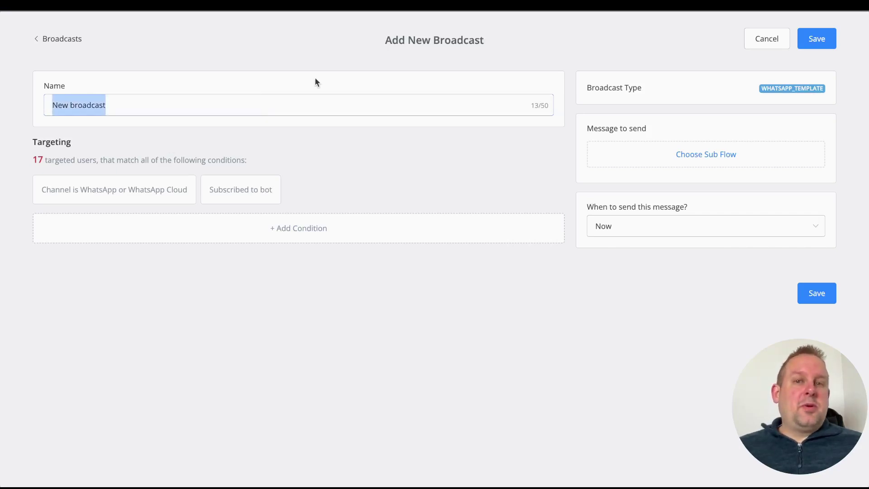
pyautogui.write('New WhatsApp user import - welcome')
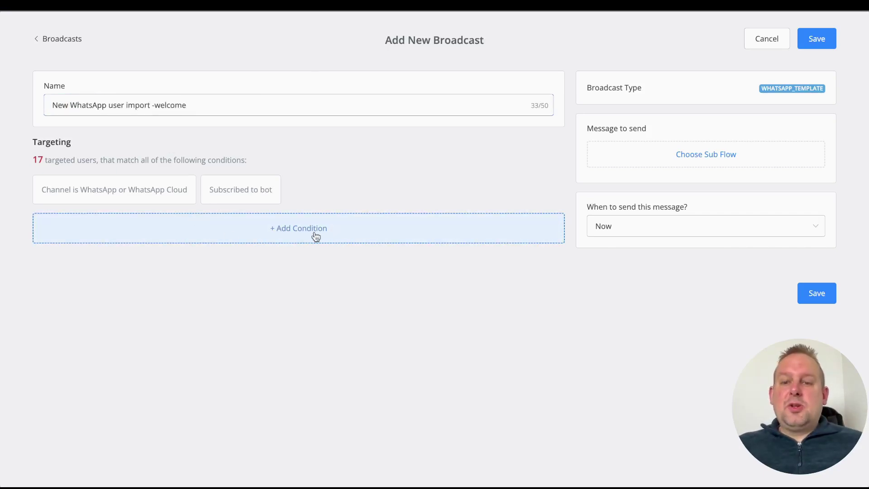
pyautogui.click(300, 239)
# Target the broadcast at users tagged WhatsApp Import, 1 user in total.
pyautogui.click(378, 182)
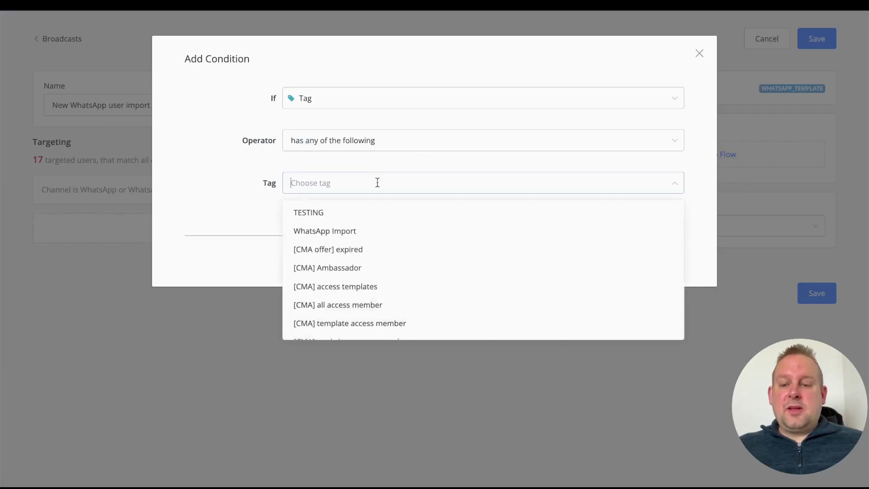
pyautogui.click(369, 230)
pyautogui.click(704, 230)
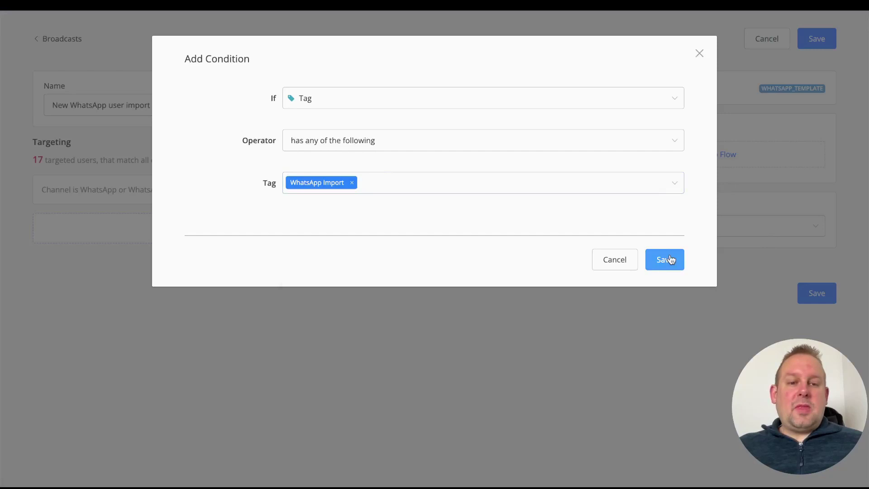
pyautogui.click(665, 257)
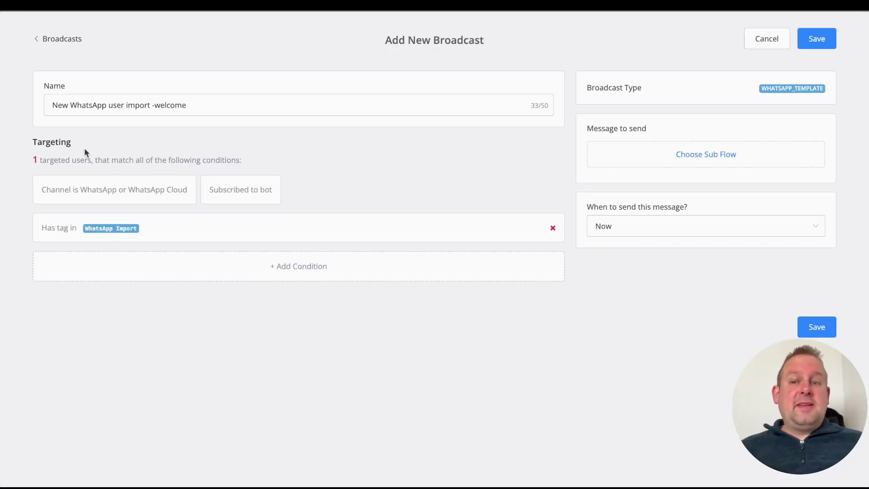
pyautogui.doubleClick(36, 157)
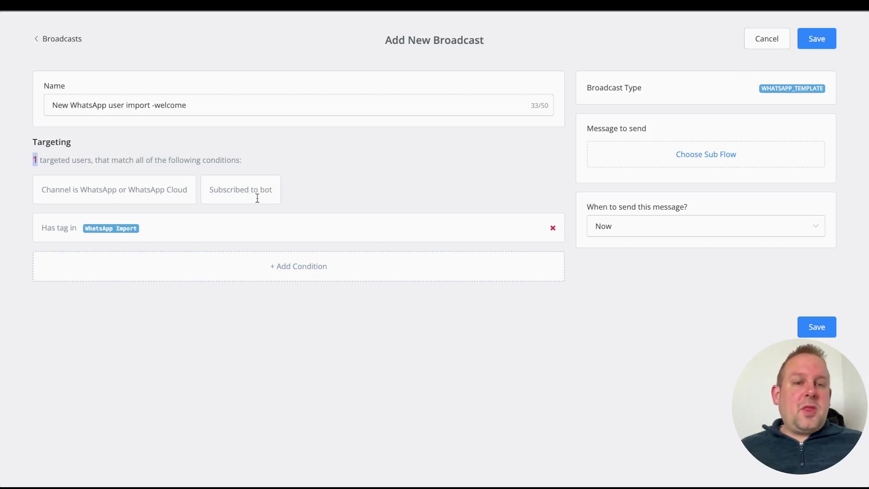
# Send the 'WhatsApp message template' sub flow now and save the broadcast.
pyautogui.click(701, 154)
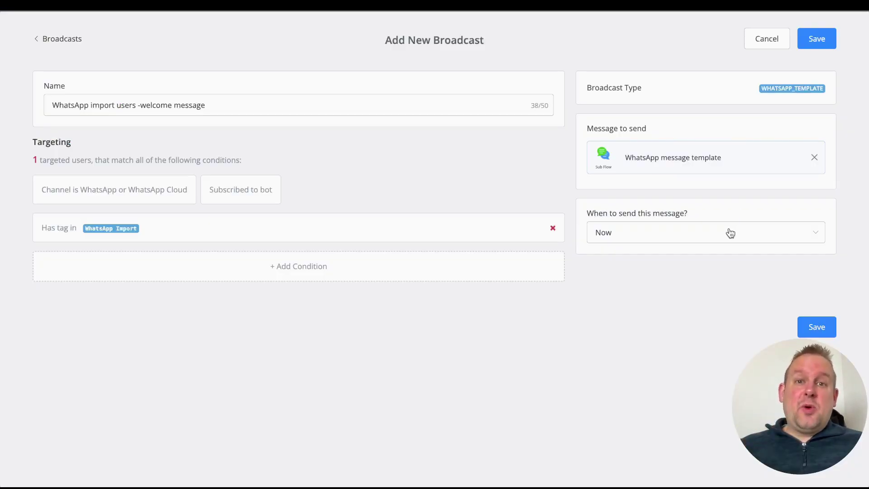
pyautogui.click(730, 234)
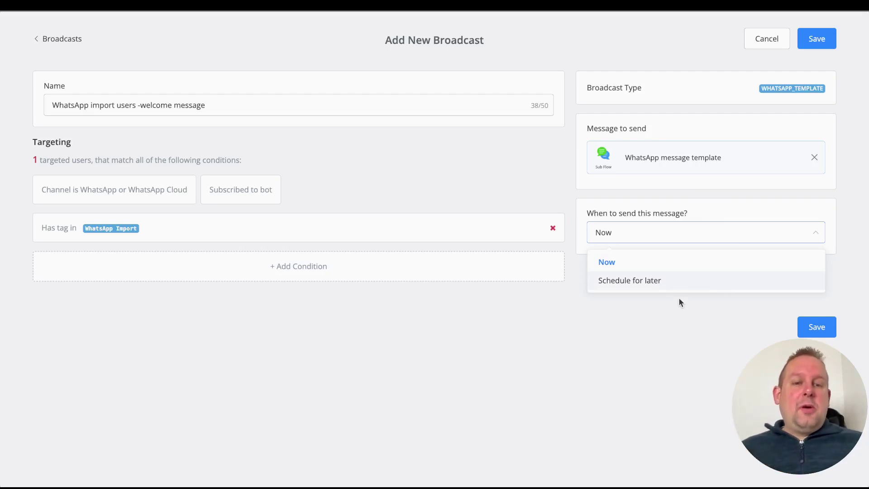
pyautogui.click(671, 268)
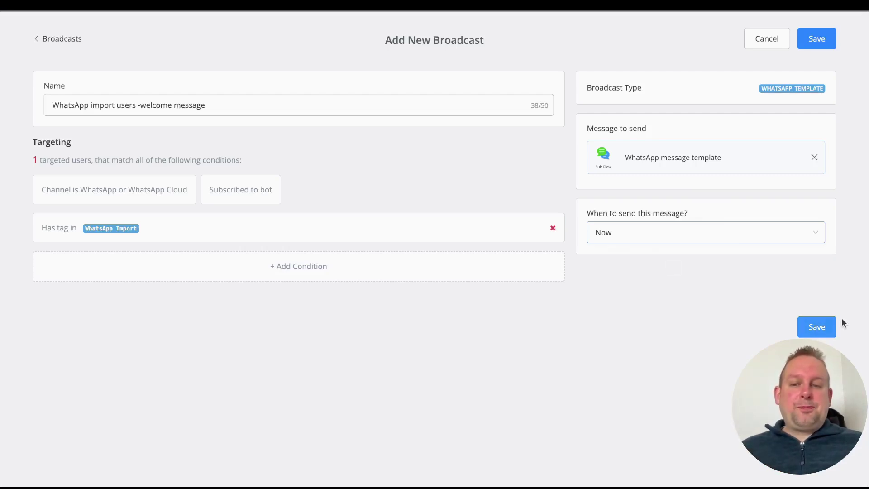
pyautogui.click(826, 327)
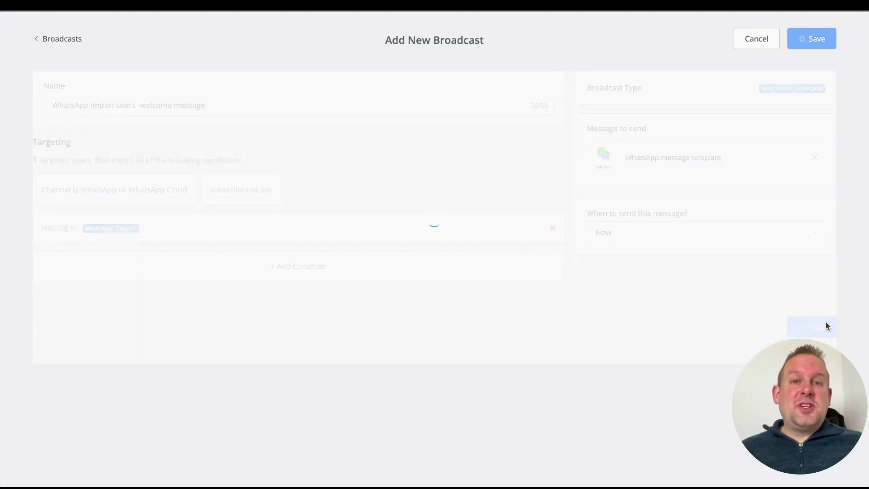